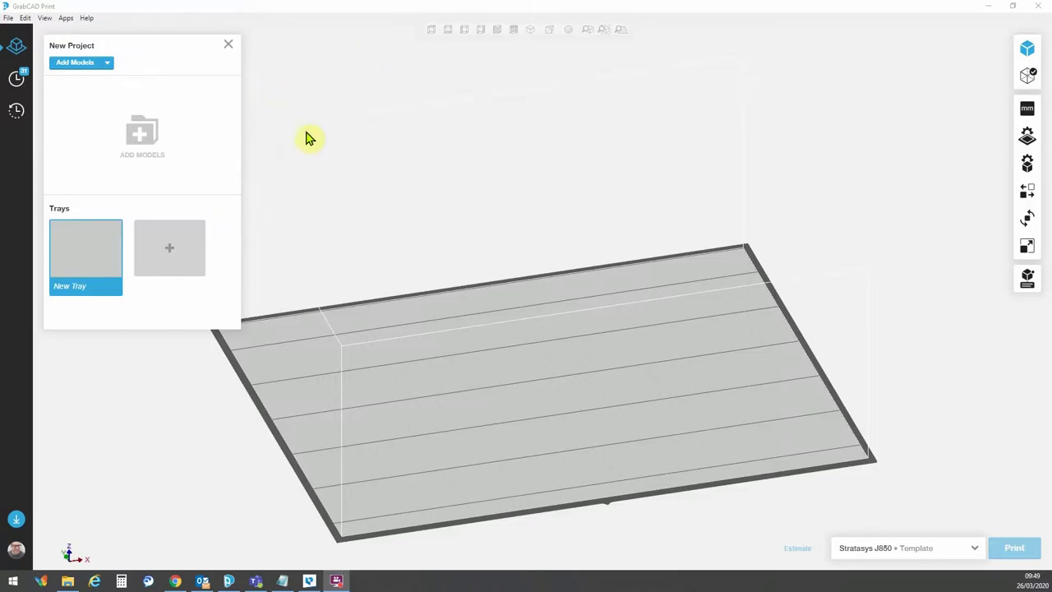
Step: Import all six STL files from the Brake Light V8 Fixed folder as one assembly
left_click(9, 18)
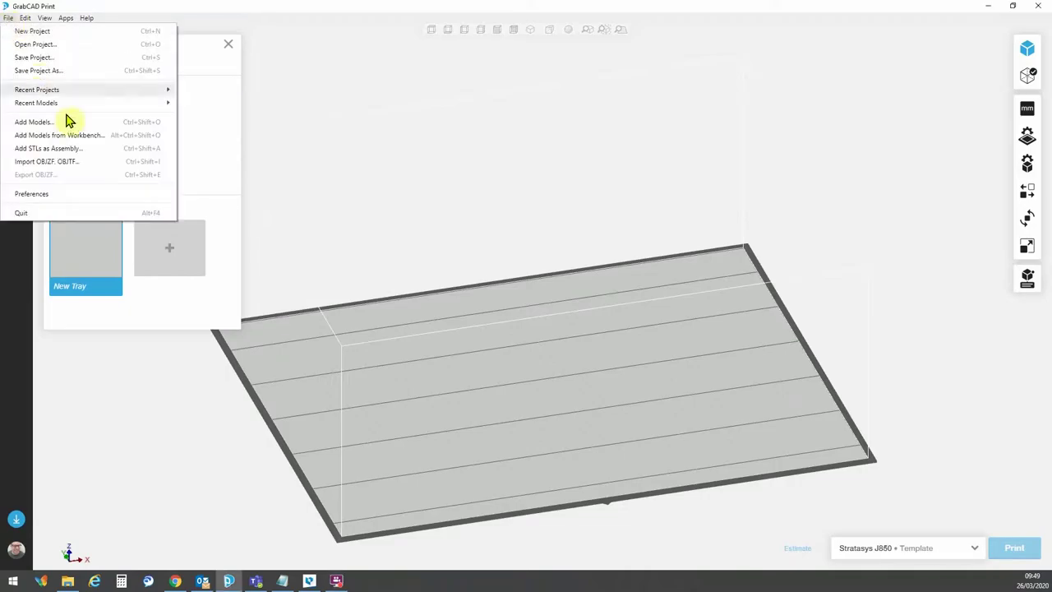
left_click(64, 151)
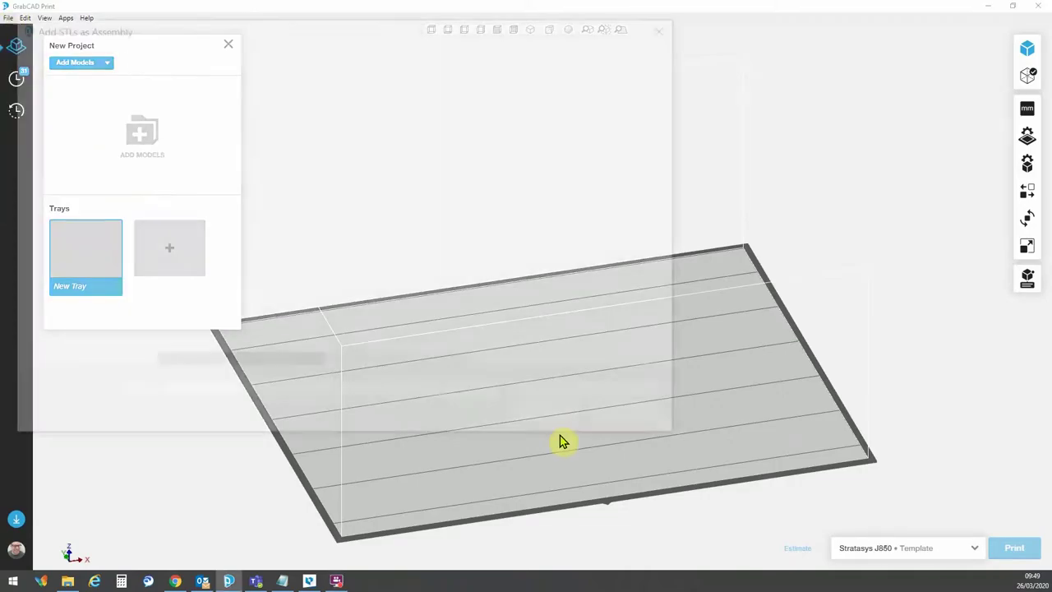
left_click_drag(203, 253, 206, 131)
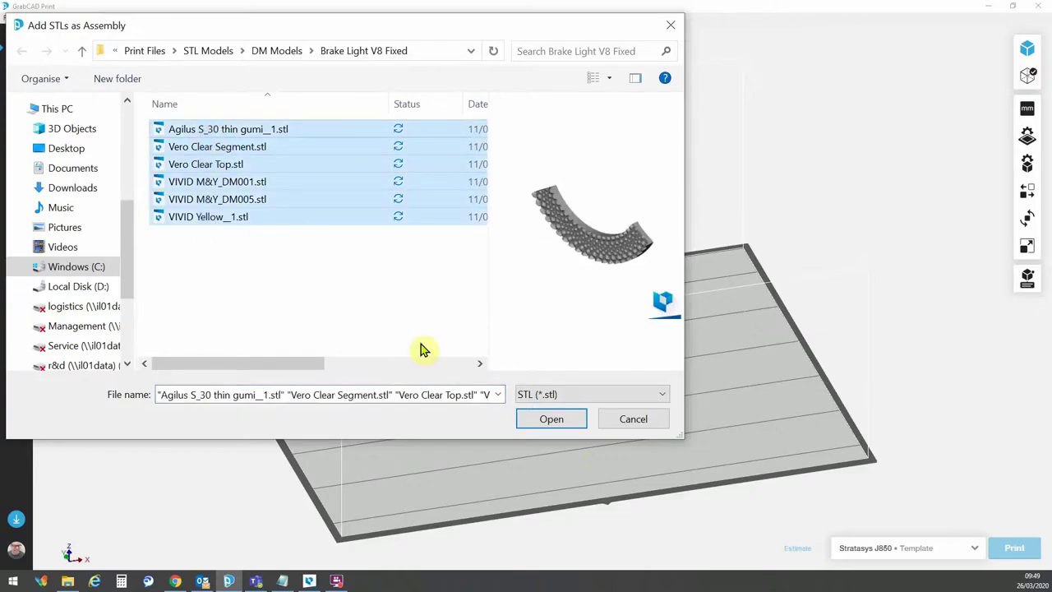
left_click(556, 421)
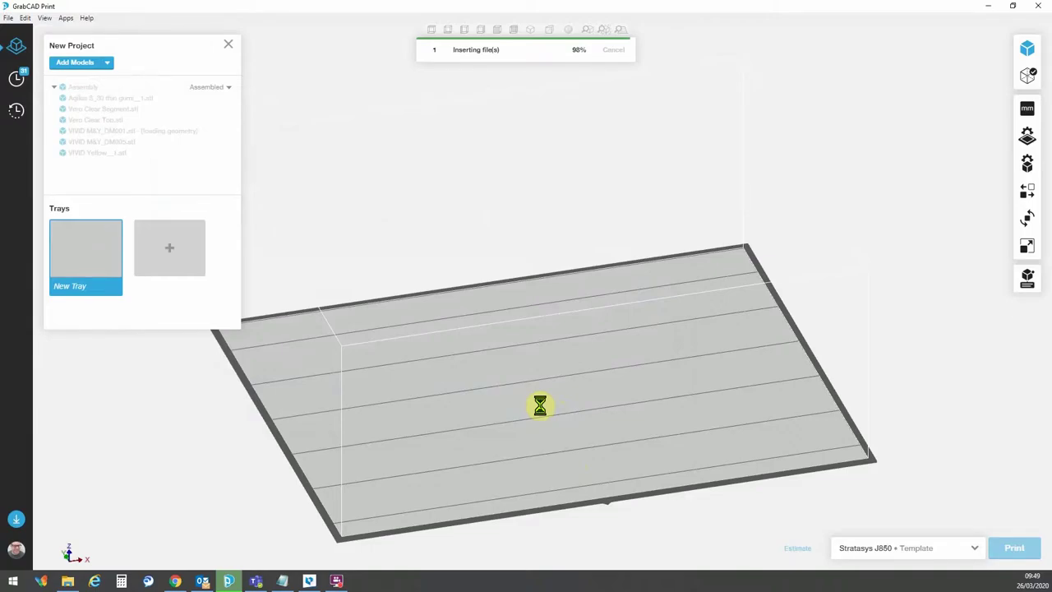
Step: Rotate the whole brake light assembly by minus 90° about the X axis so it lies flat on the tray
middle_click_drag(403, 362, 575, 351)
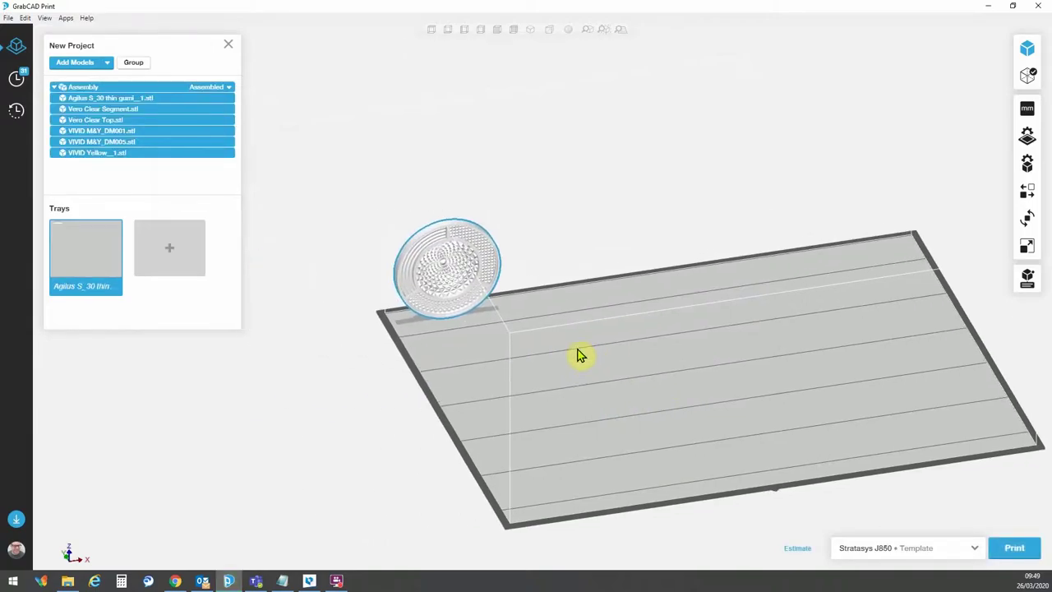
scroll(466, 319, "up", 4)
right_click_drag(462, 318, 565, 259)
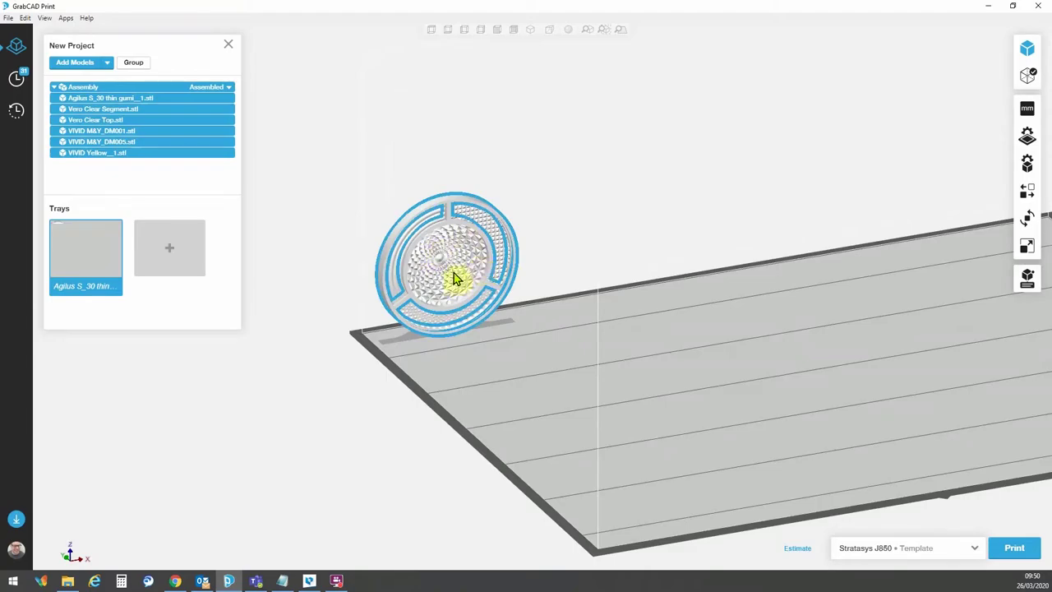
right_click_drag(450, 281, 608, 288)
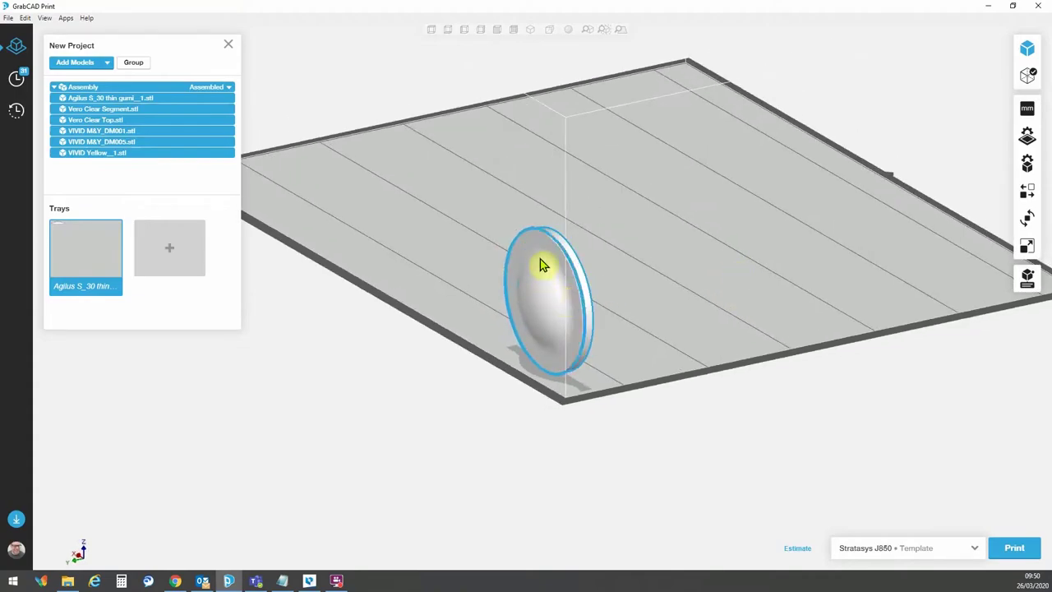
left_click(552, 285)
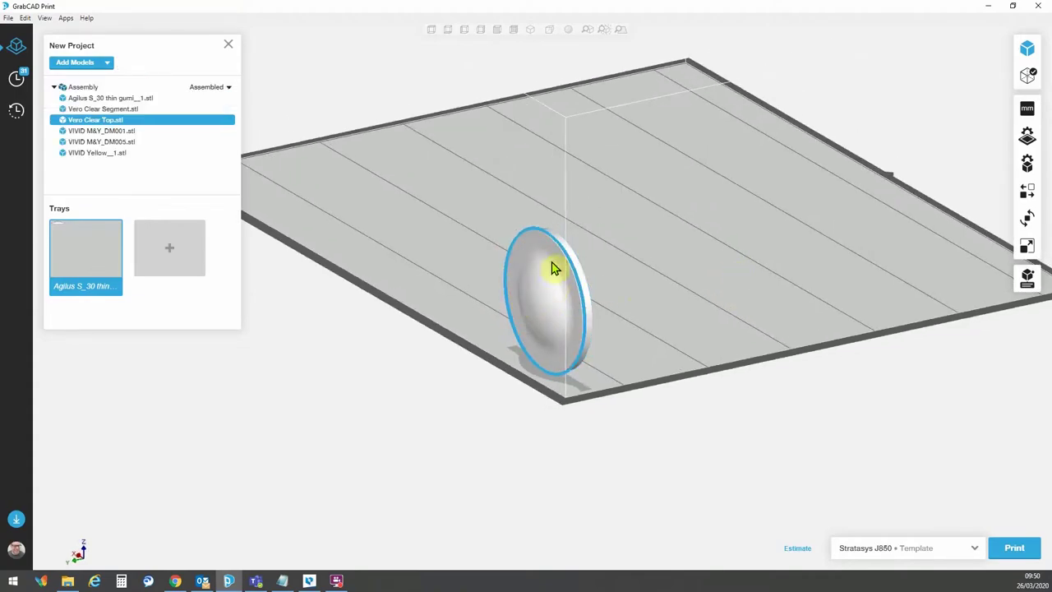
right_click_drag(603, 307, 317, 295)
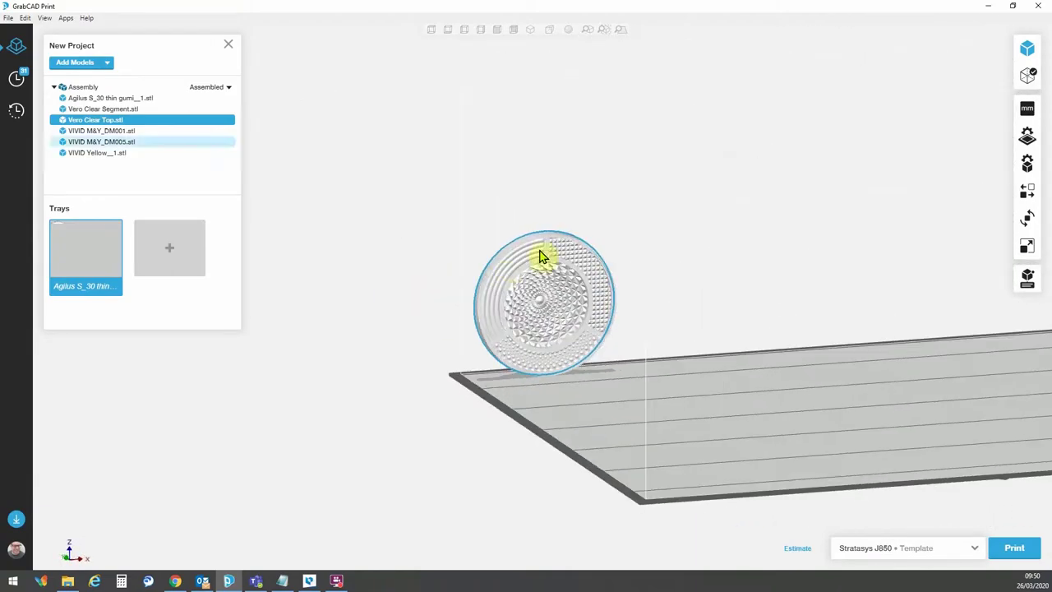
left_click(1027, 222)
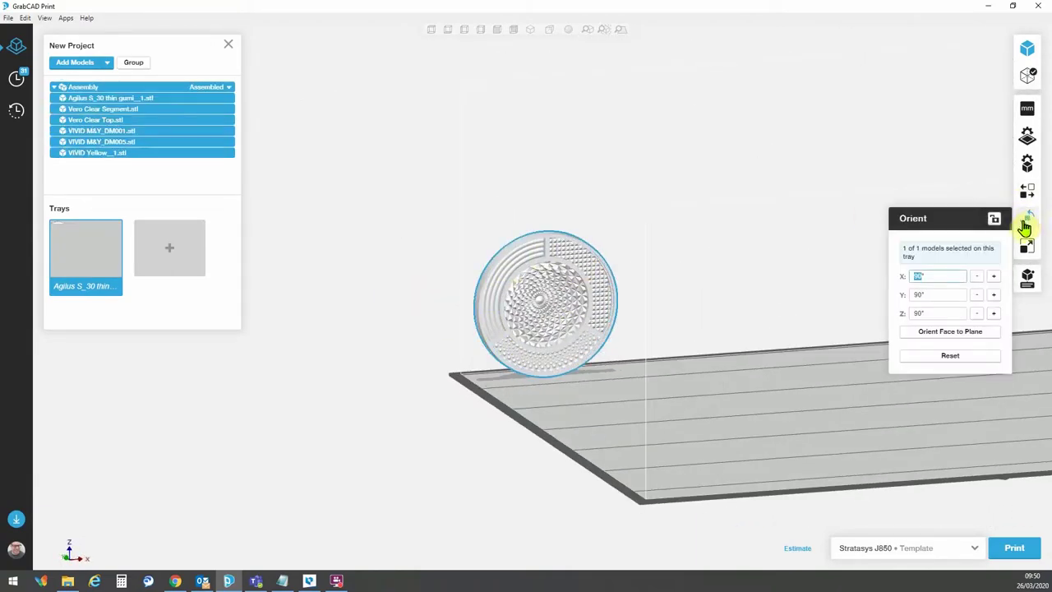
left_click(978, 282)
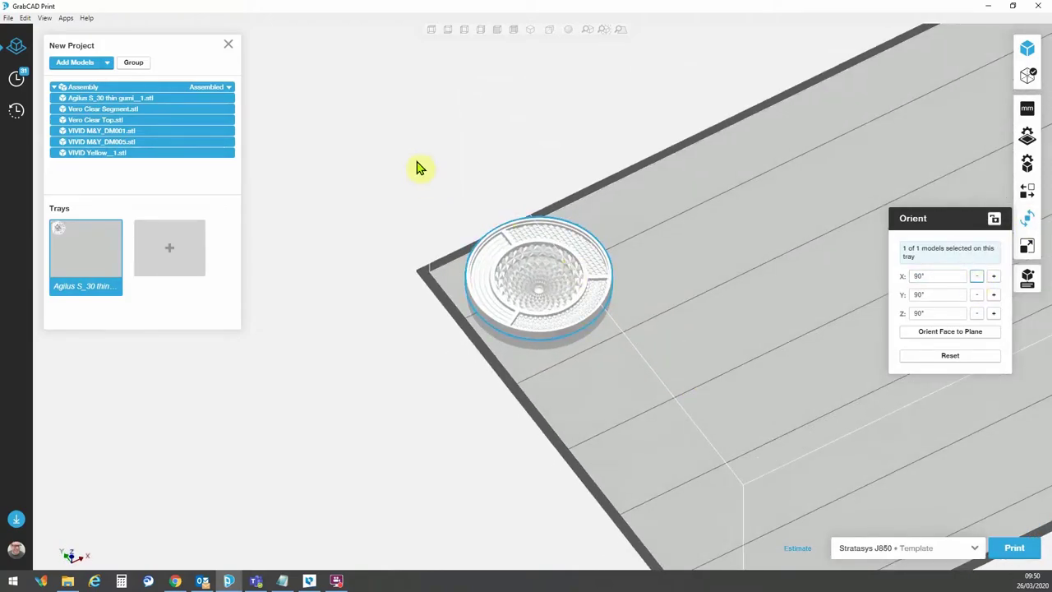
Step: Set the finish of the complete brake light assembly to Glossy
left_click_drag(416, 168, 666, 385)
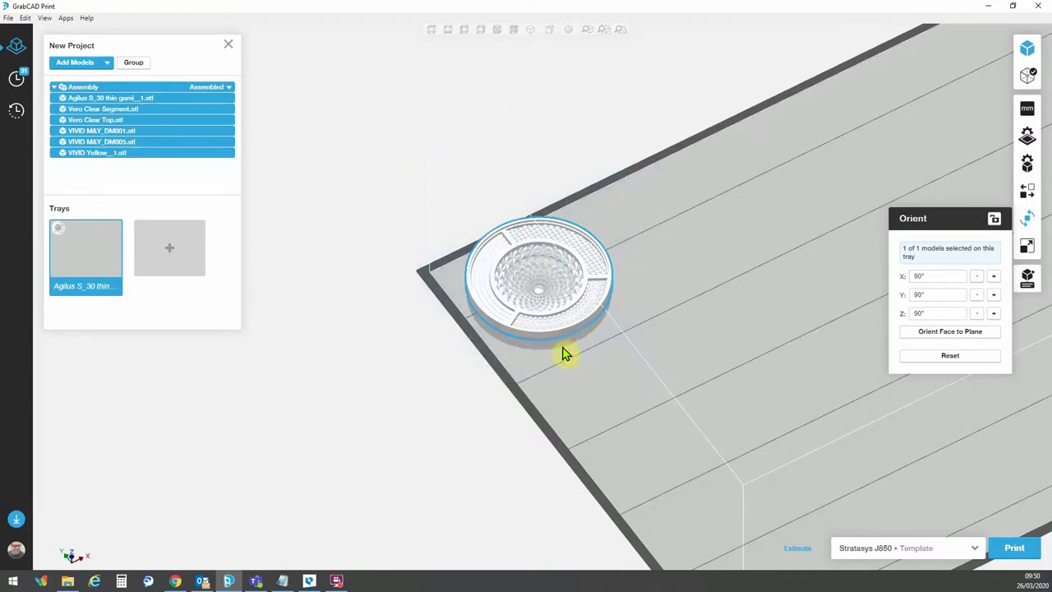
left_click(1026, 167)
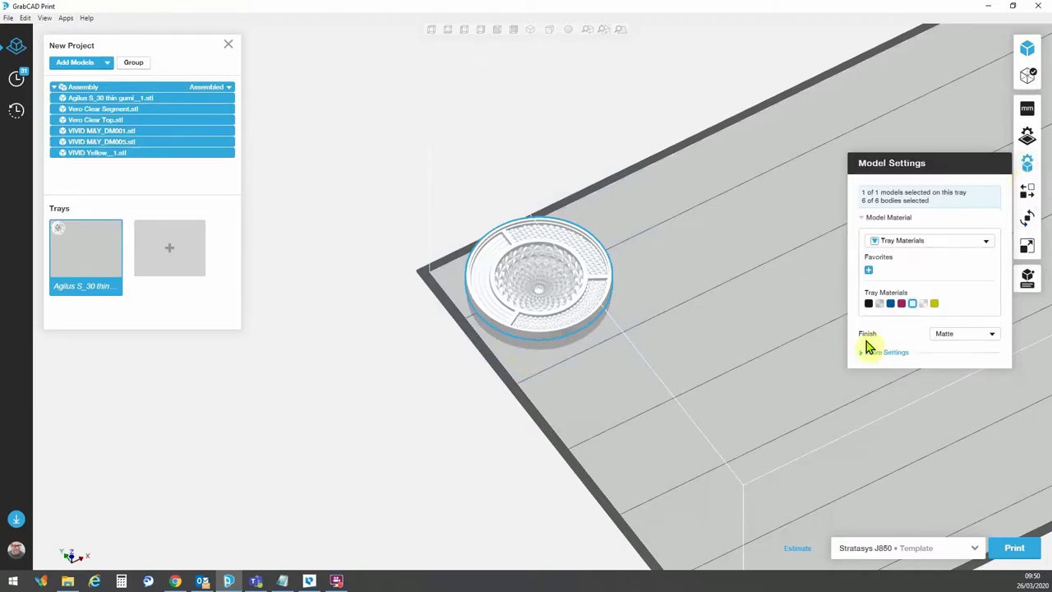
left_click(993, 336)
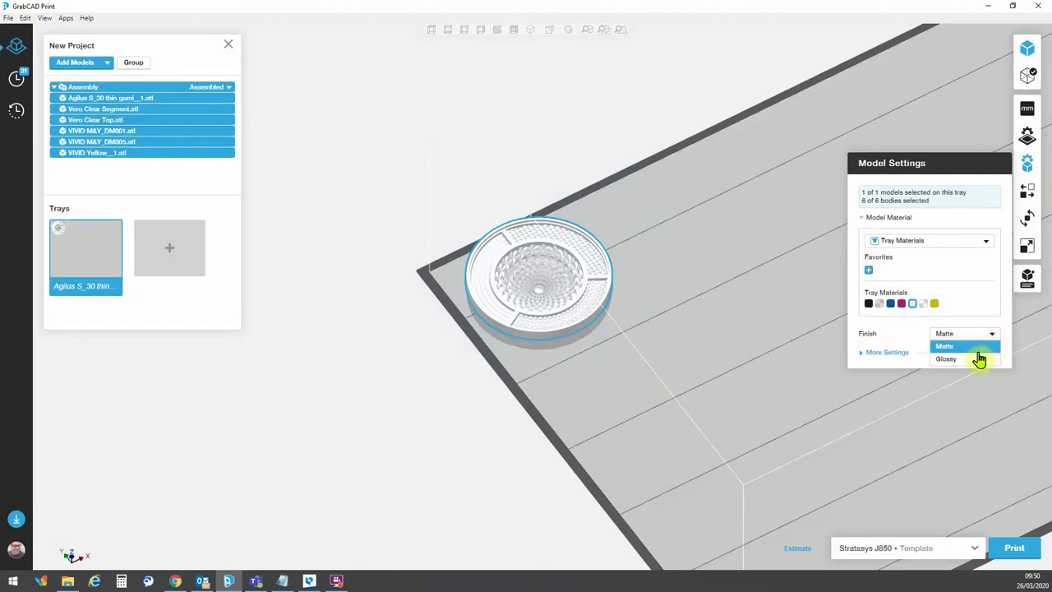
left_click(976, 359)
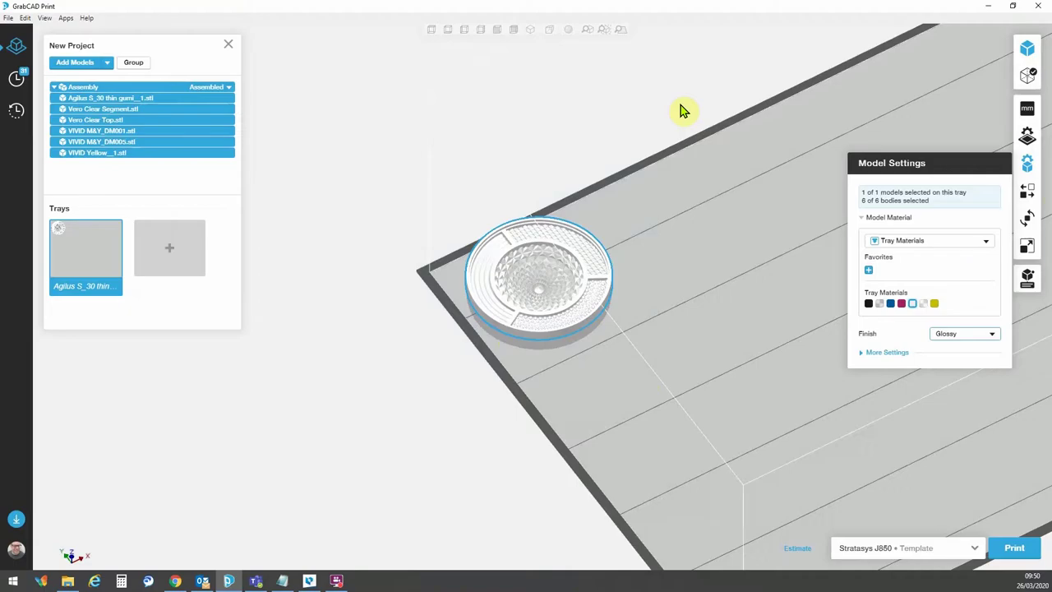
Step: Remove VeroYellow, VeroMagenta, VeroCyan and VeroBlackPlus from the tray materials
key("f")
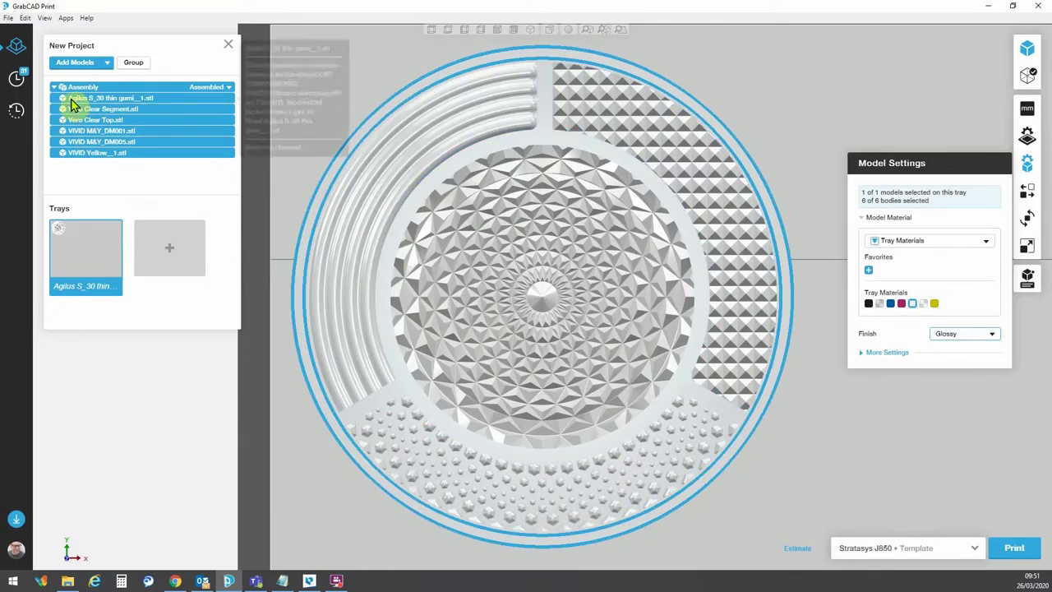
left_click(1027, 140)
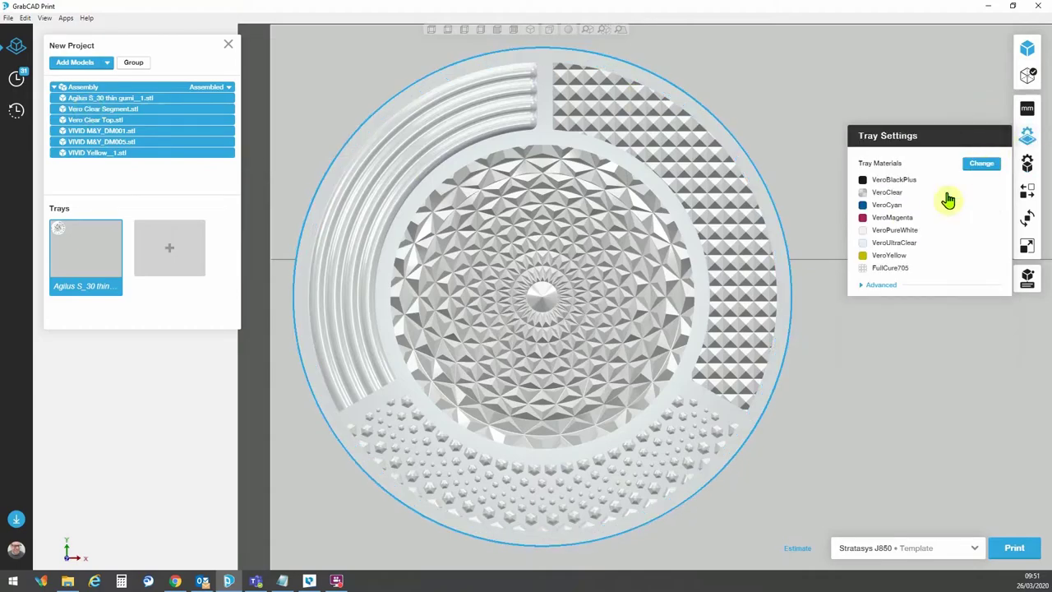
left_click(982, 166)
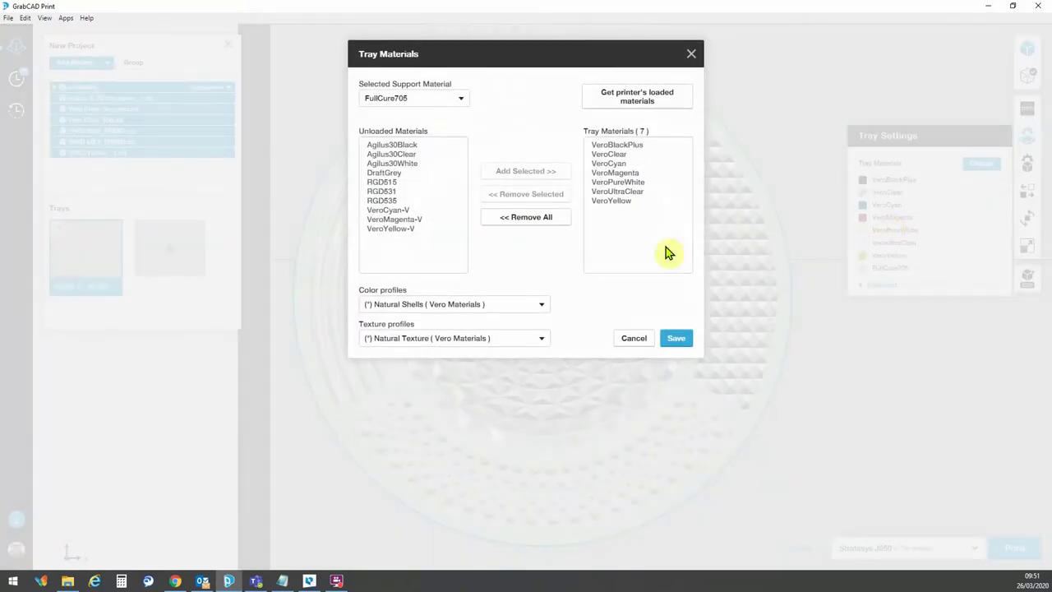
left_click(622, 205)
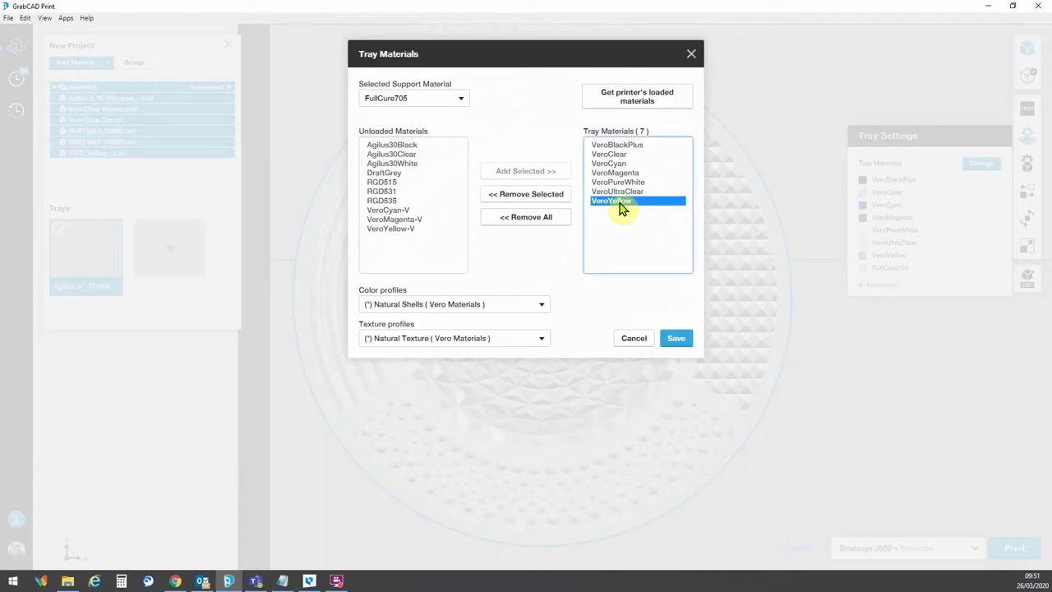
left_click(624, 173, "ctrl")
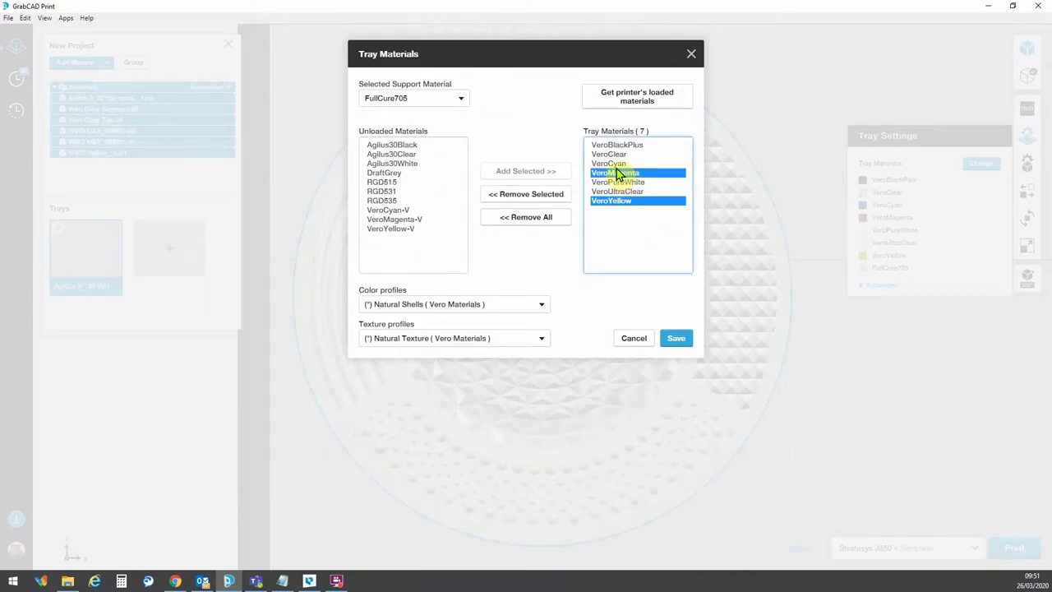
left_click(614, 165, "ctrl")
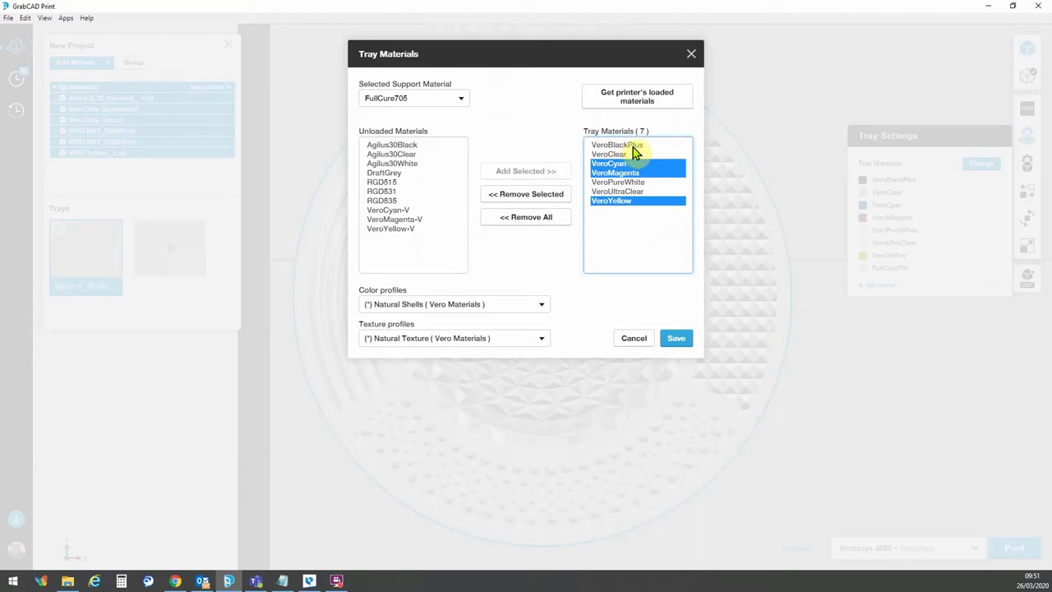
left_click(635, 153, "ctrl")
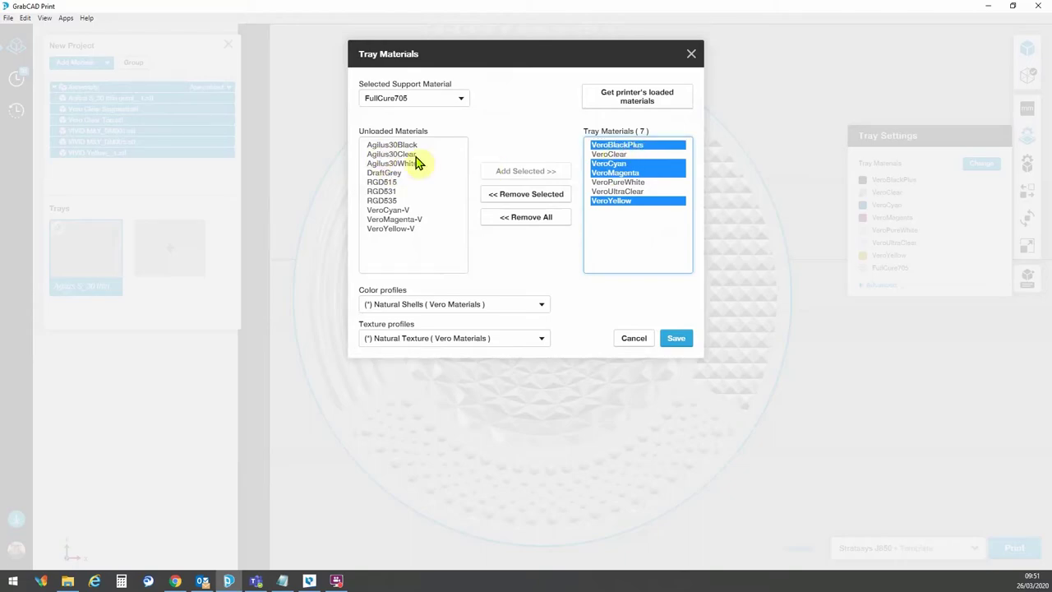
left_click(534, 198)
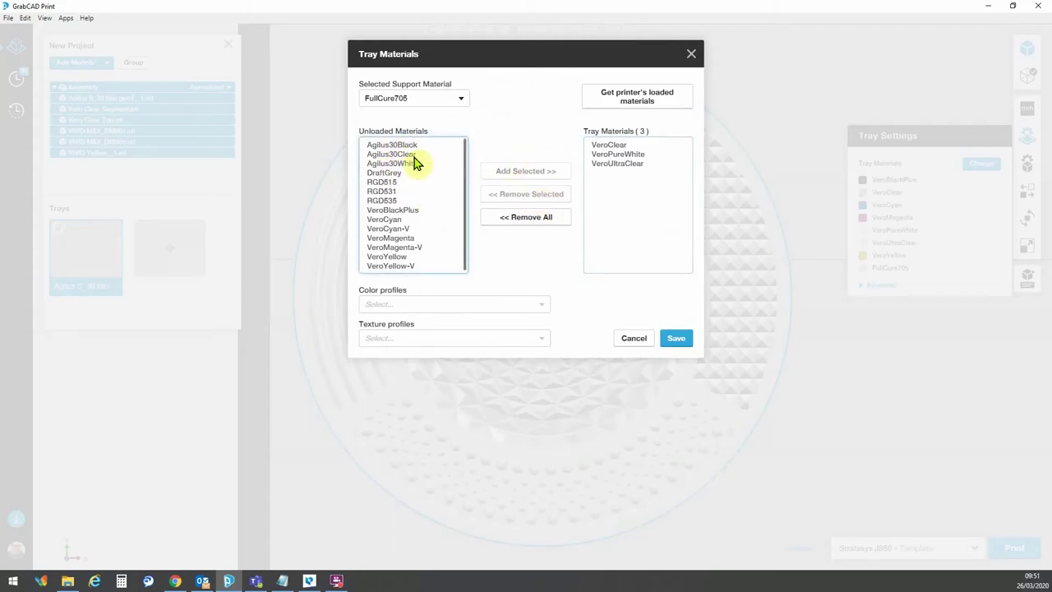
Step: Add Agilus30Black, VeroCyan-V, VeroMagenta-V and VeroYellow-V to the tray materials and save the material set
left_click(402, 146)
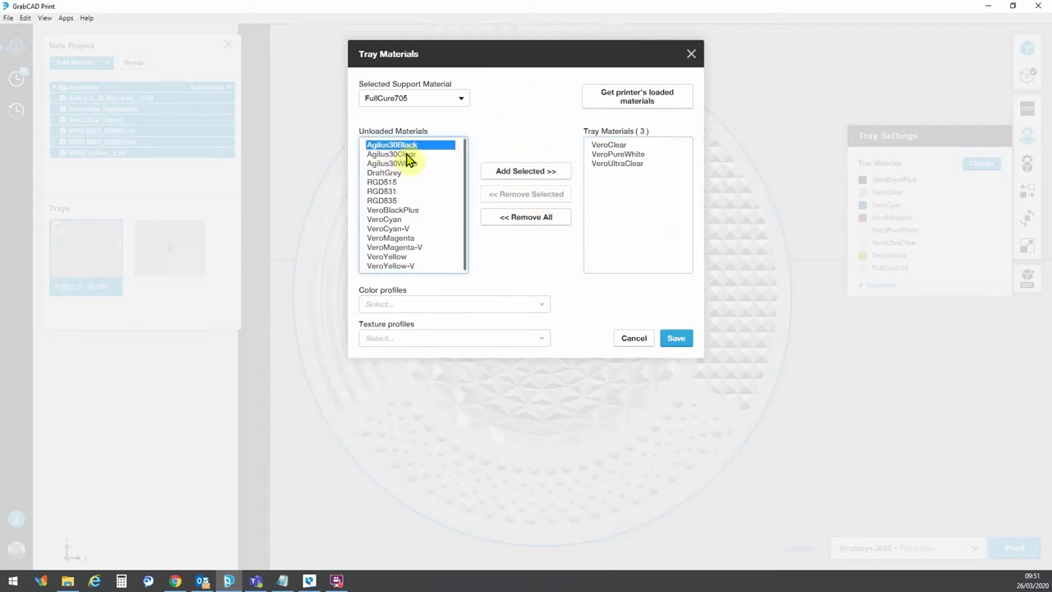
left_click(396, 229, "ctrl")
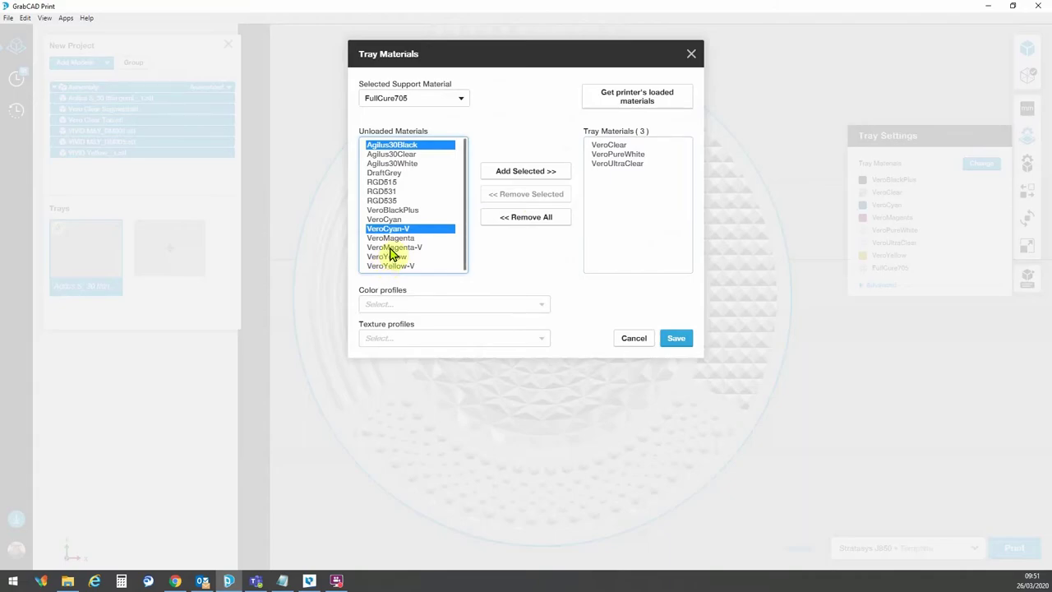
left_click(391, 248, "ctrl")
left_click(391, 265, "ctrl")
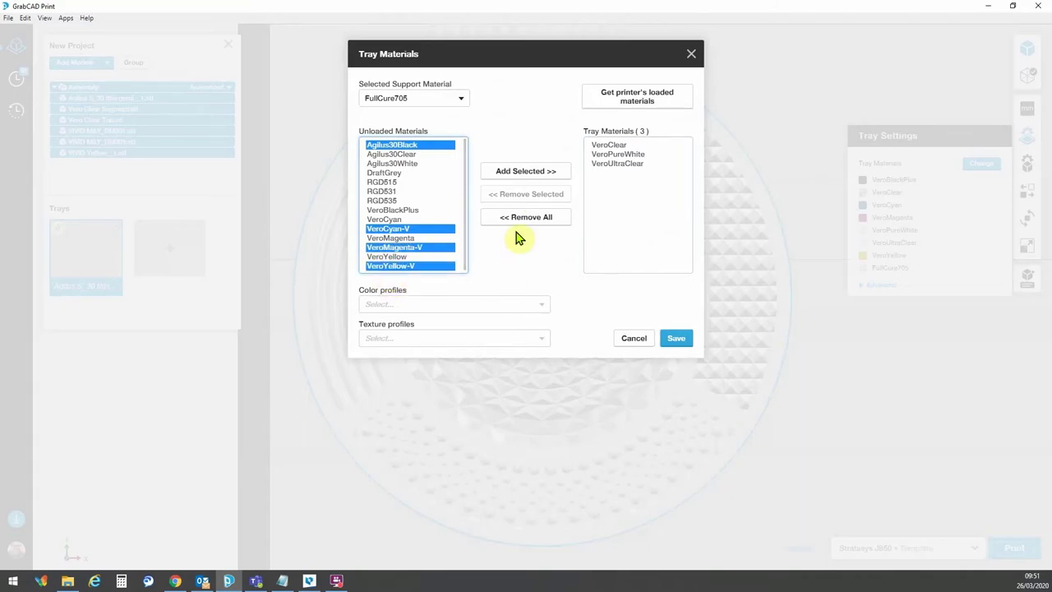
left_click(535, 176)
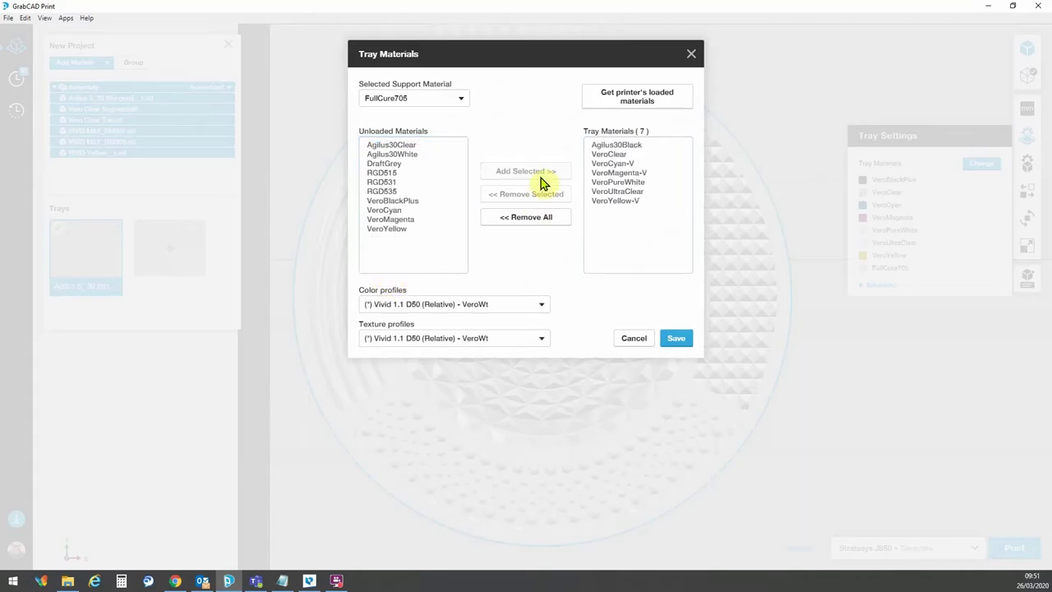
left_click(678, 341)
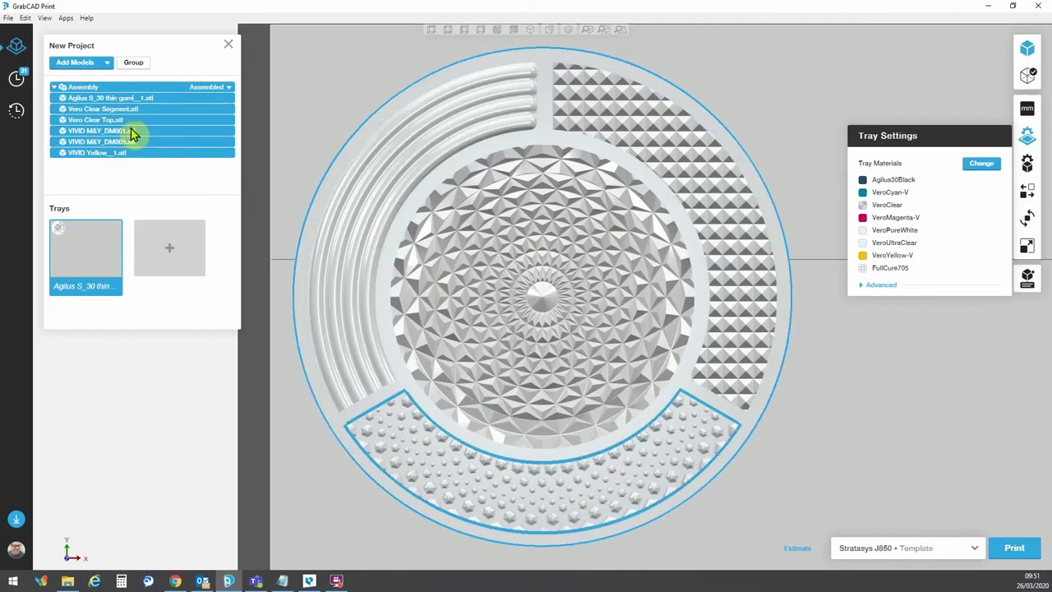
Step: Assign the Agilus30Black material to the Agilus S_30 thin gumi__1.stl body
left_click(106, 100)
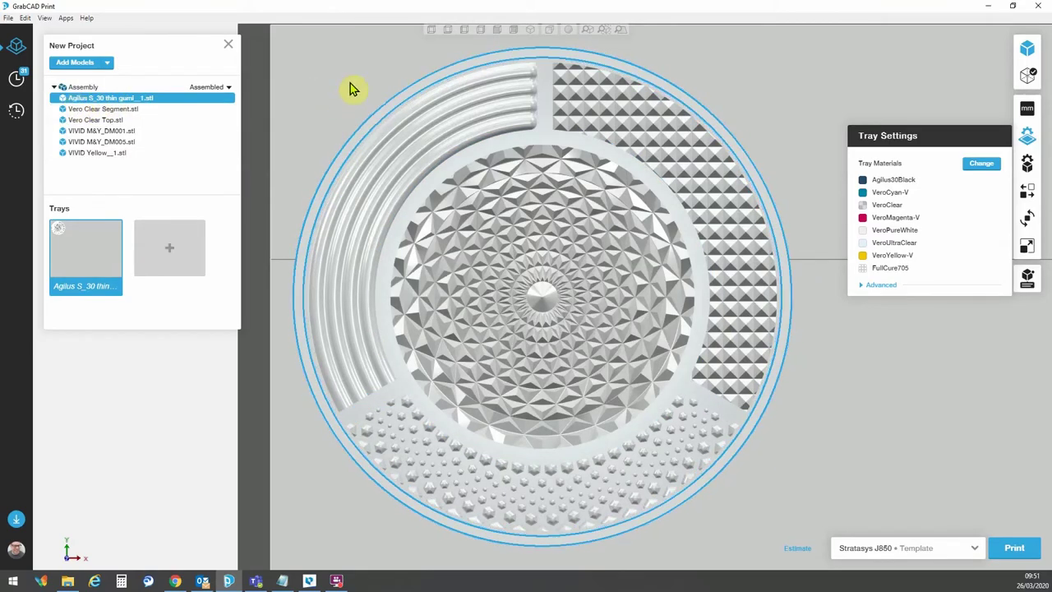
left_click(1027, 167)
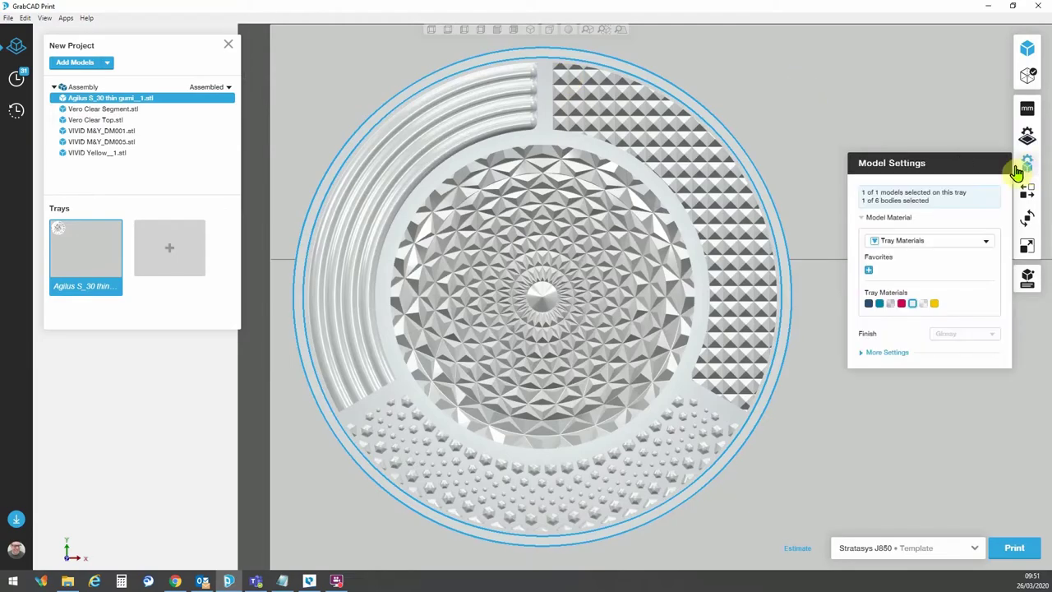
left_click(869, 304)
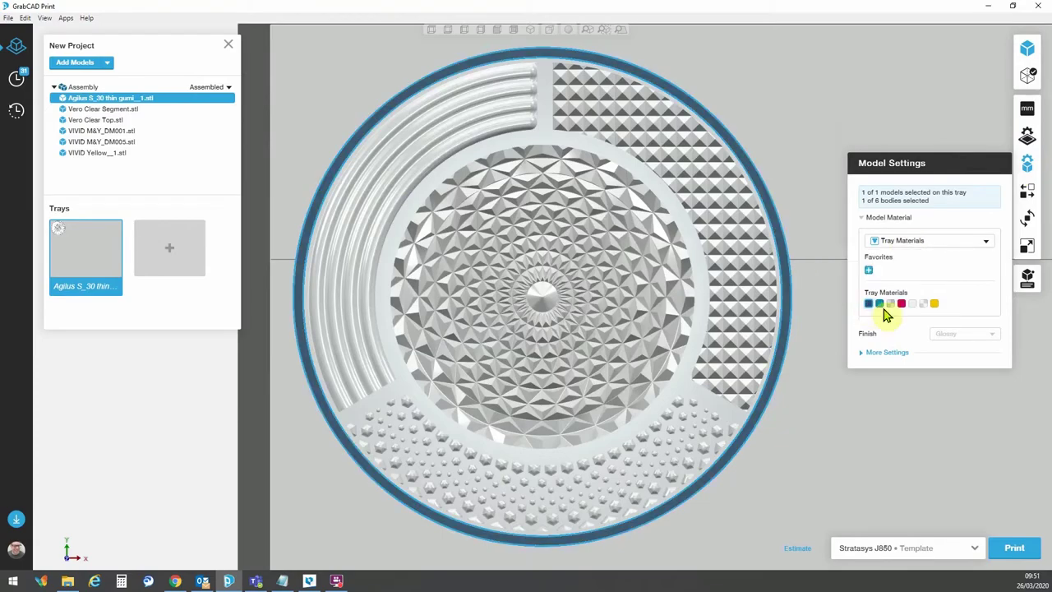
Step: Assign the VeroUltraClear material to the Vero Clear Segment.stl and Vero Clear Top.stl bodies
left_click(92, 110)
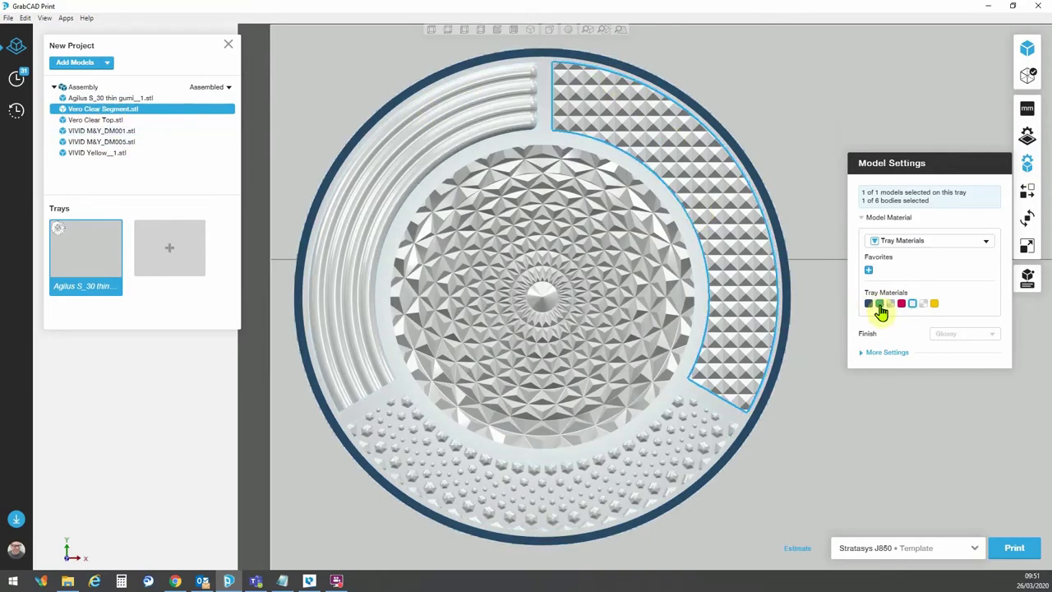
left_click(923, 304)
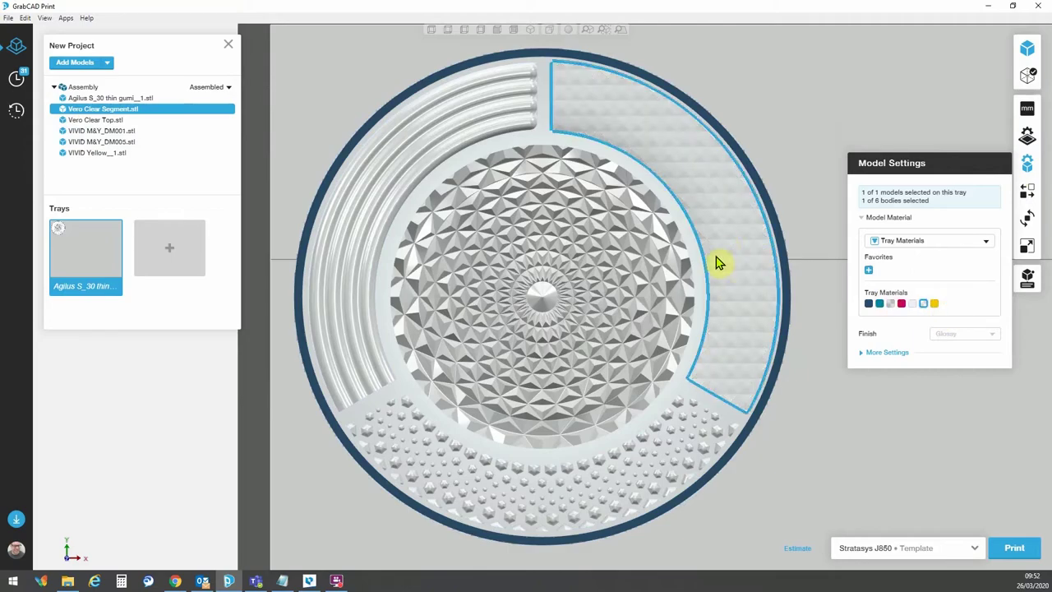
left_click(87, 124)
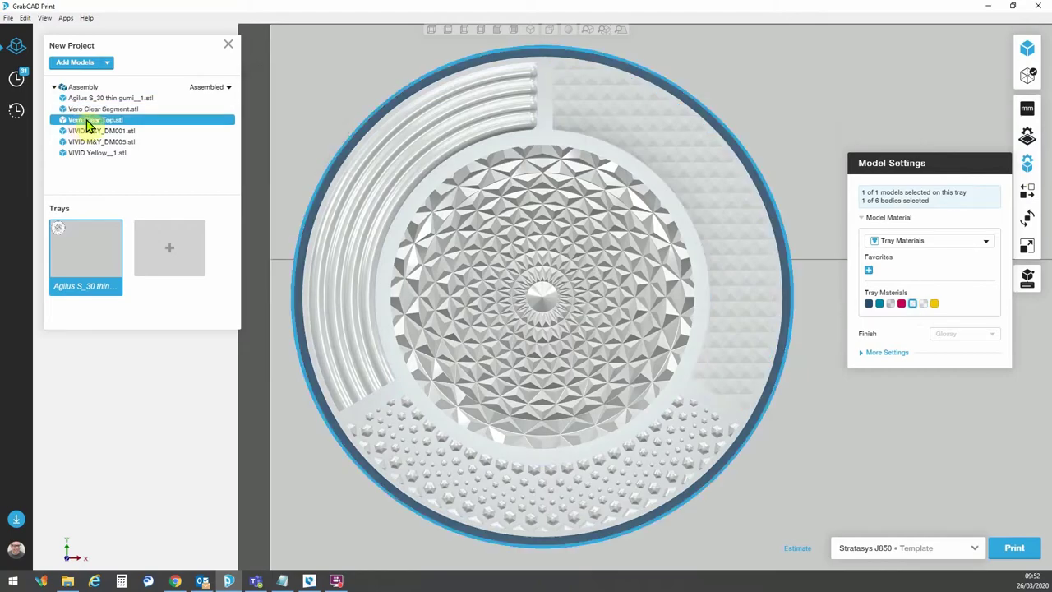
left_click(922, 304)
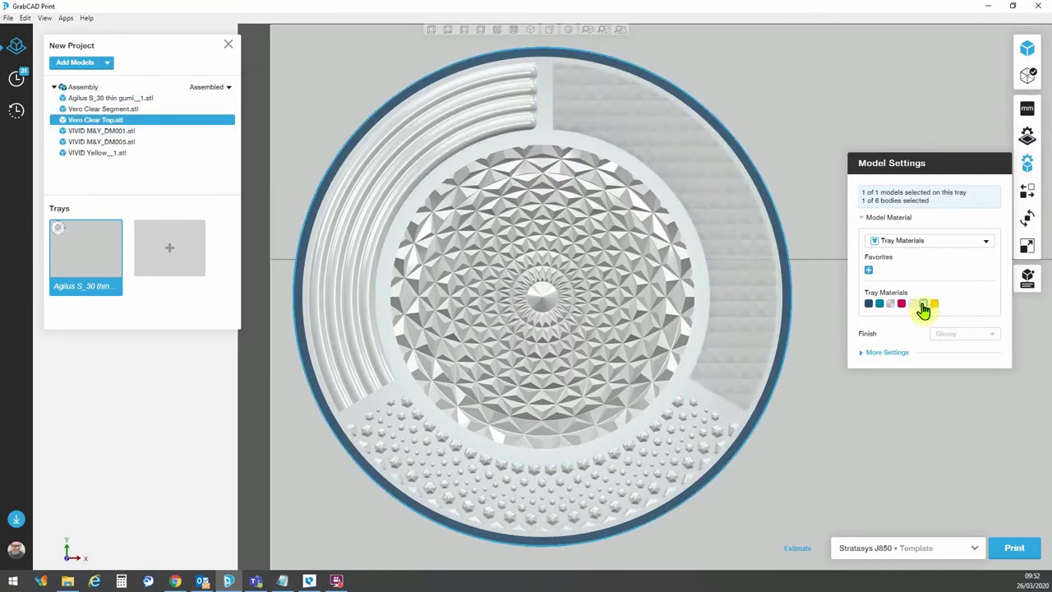
Step: Assign the first red digital material combining VeroMagenta-V and VeroYellow-V to the VIVID M&Y_DM001.stl body
left_click(95, 131)
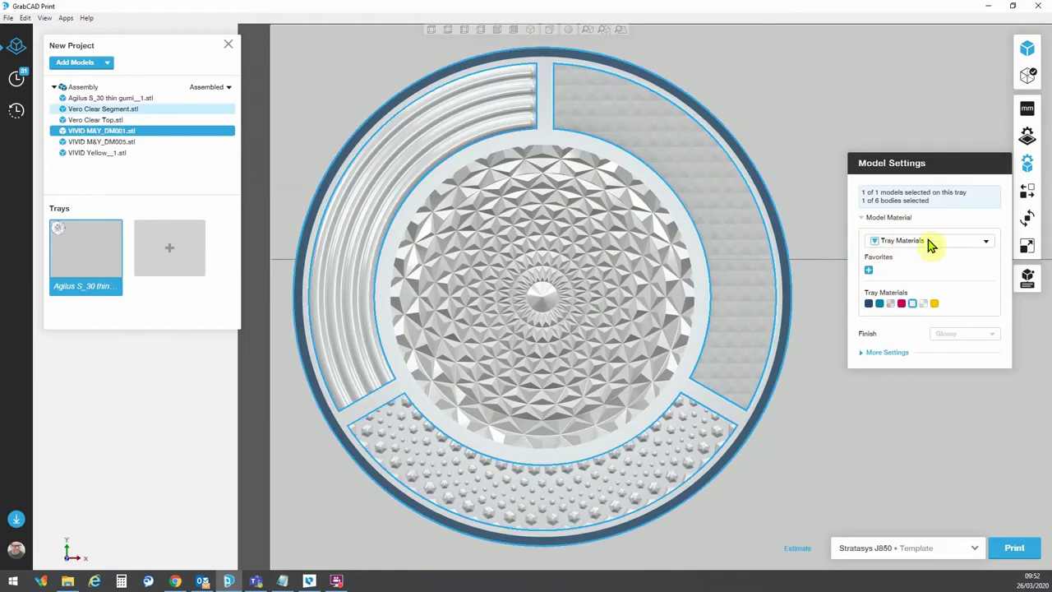
left_click(987, 247)
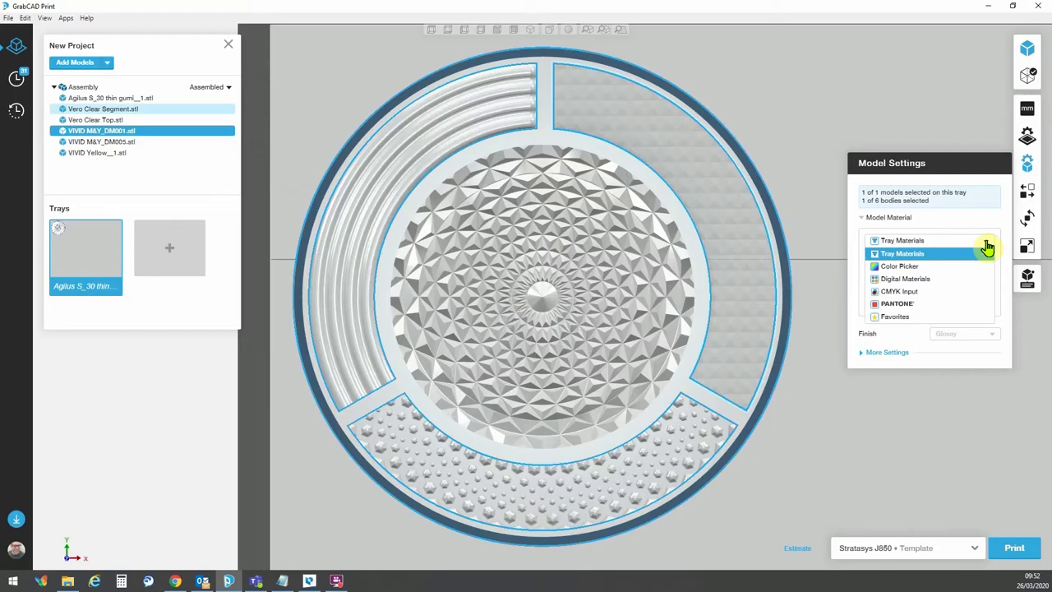
left_click(910, 279)
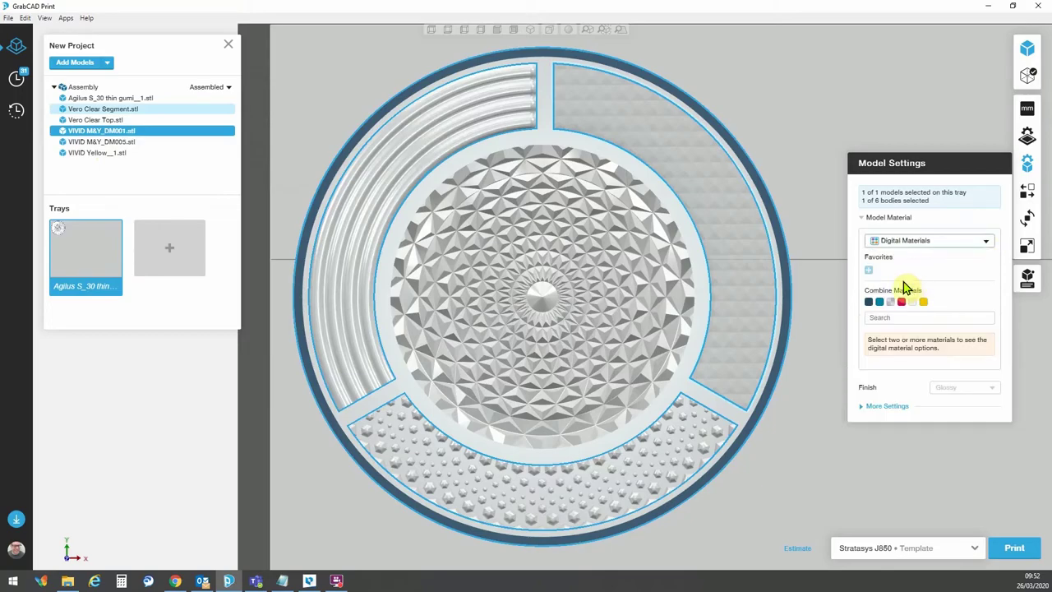
left_click(901, 302)
left_click(924, 302)
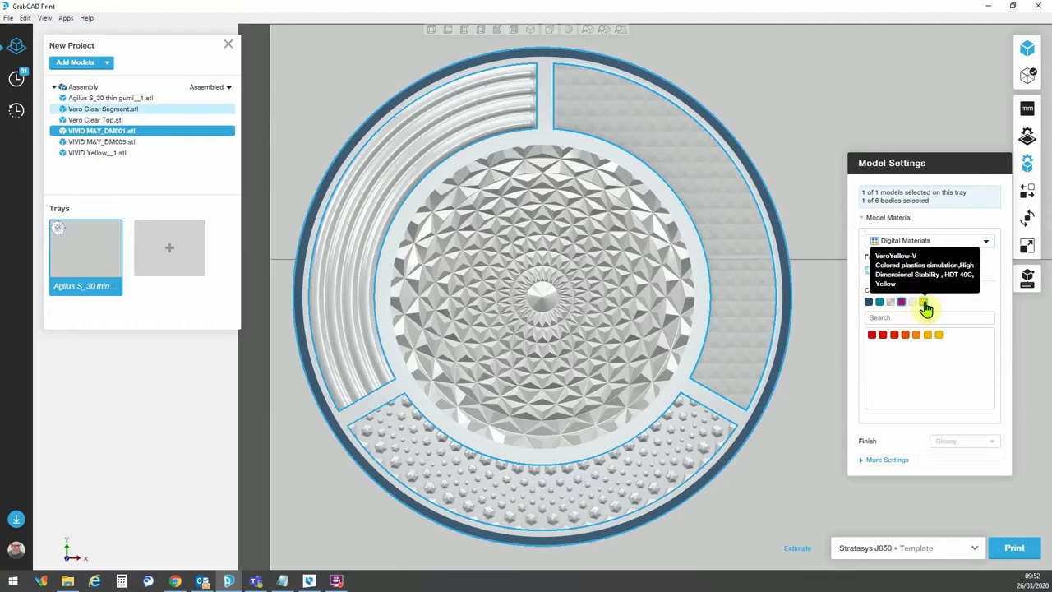
left_click(872, 336)
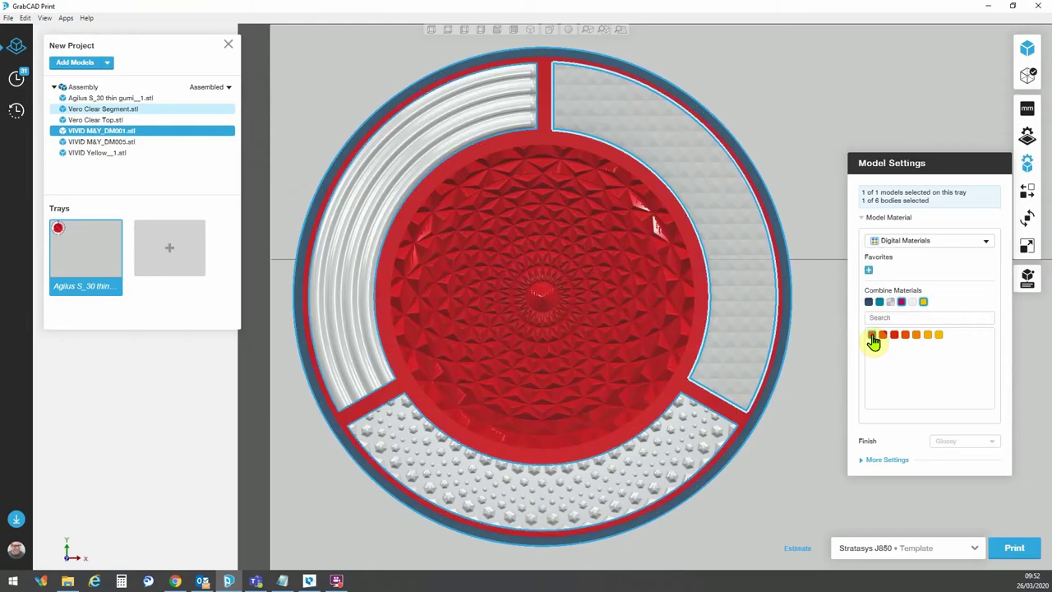
Step: Assign the Vivid Orange digital material RGD-MY-005-DM_vivid, combining VeroMagenta-V and VeroYellow-V, to the VIVID M&Y_DM005.stl body
left_click(95, 144)
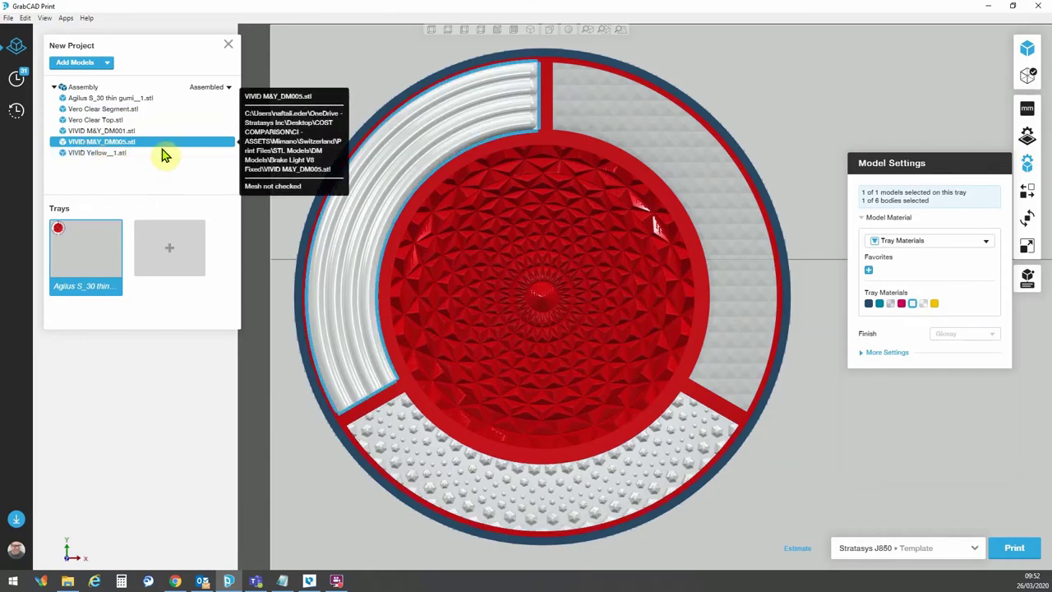
left_click(987, 242)
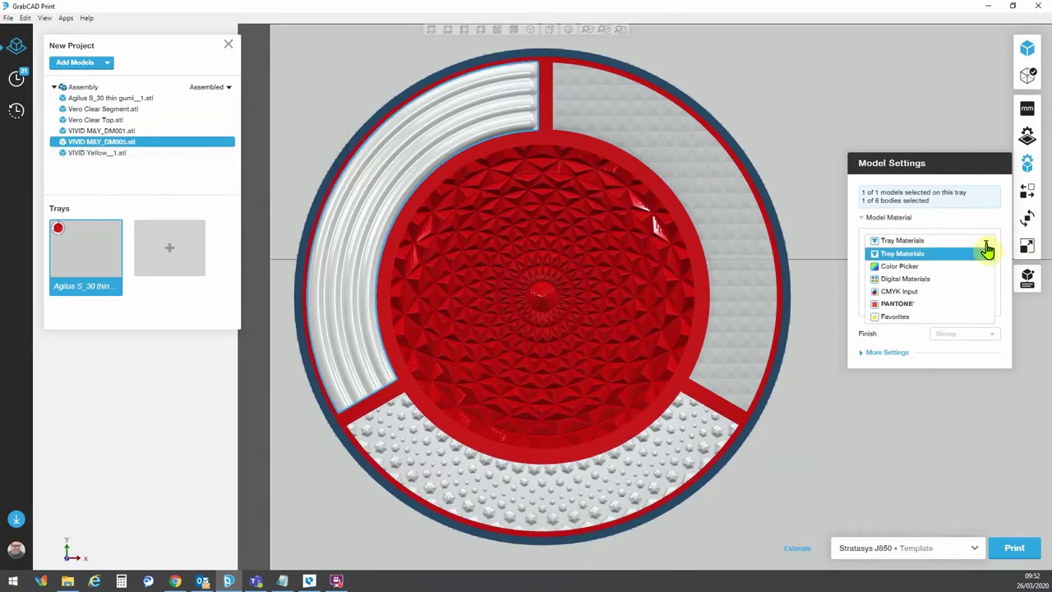
left_click(912, 278)
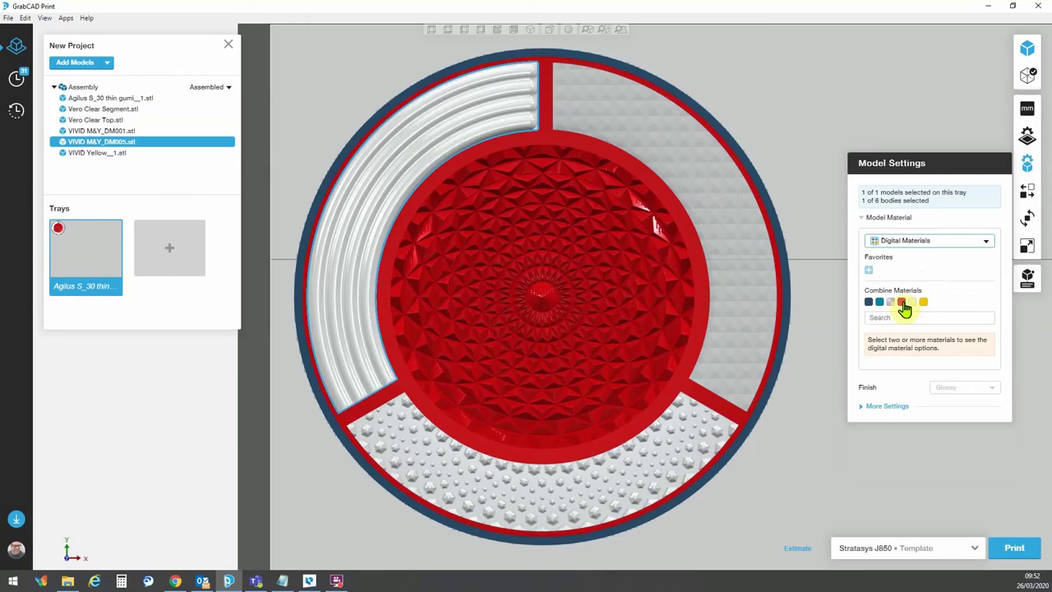
left_click(923, 302)
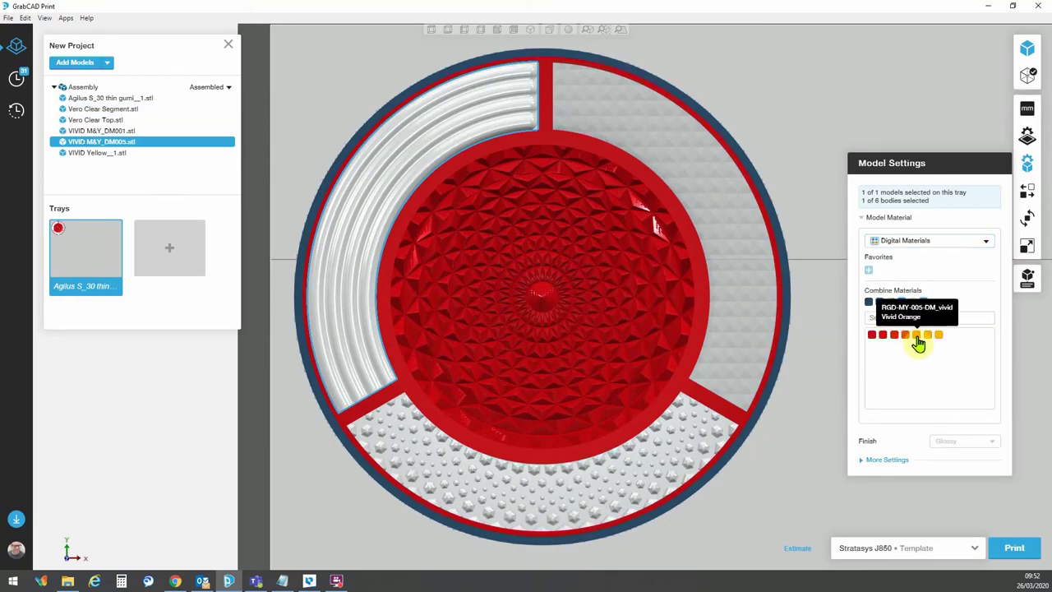
left_click(916, 336)
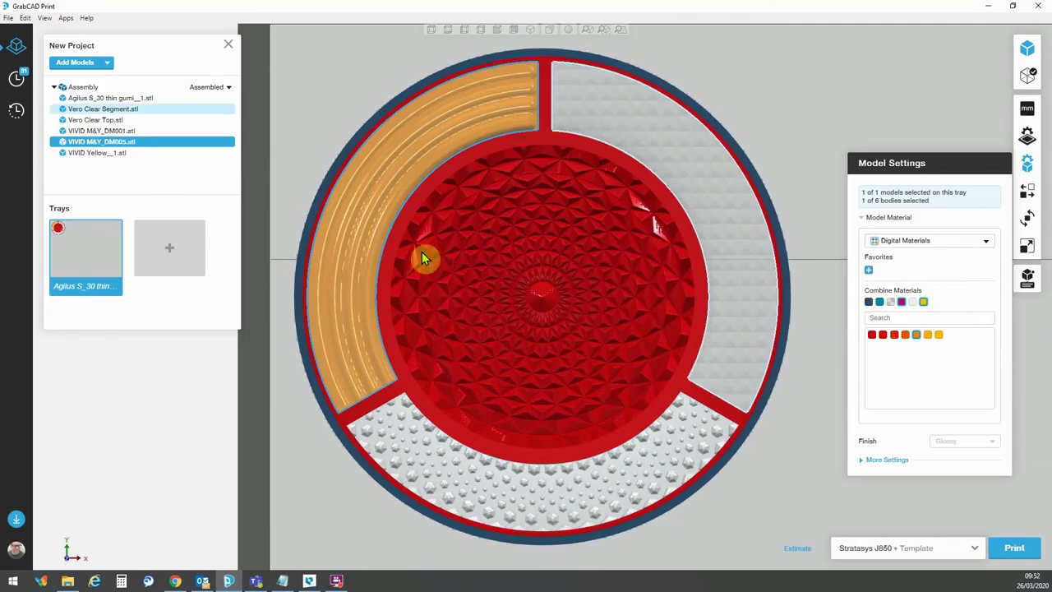
Step: Assign the VeroYellow-V tray material to the VIVID Yellow__1.stl body
left_click(92, 153)
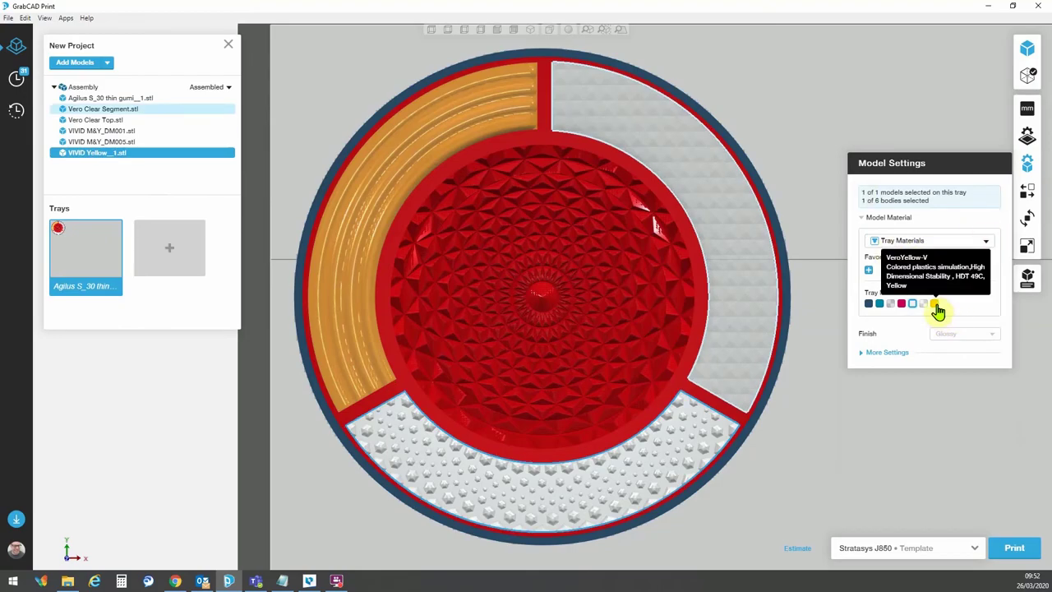
left_click(935, 304)
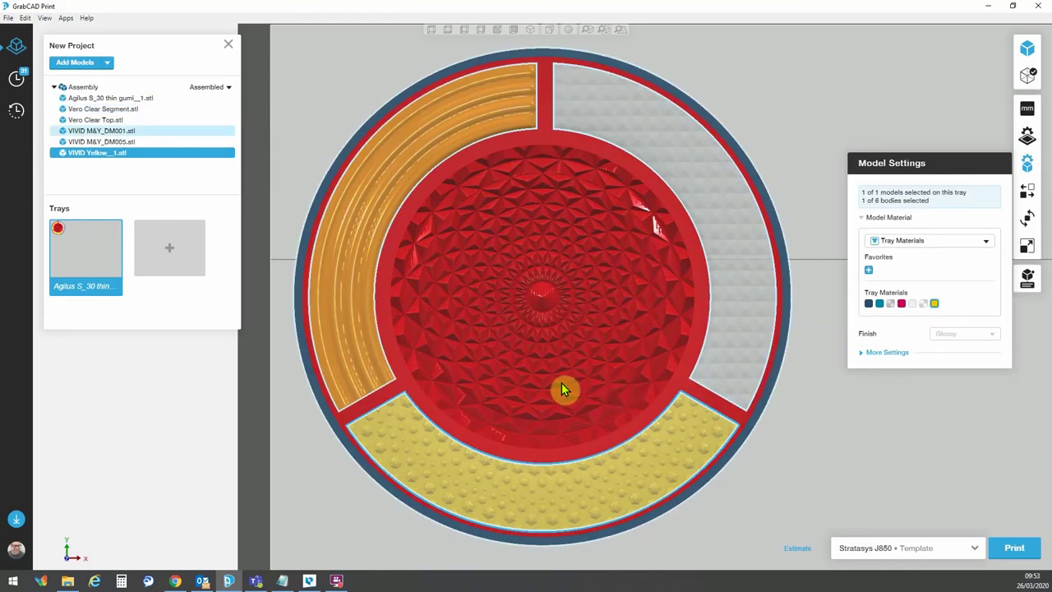
right_click_drag(575, 393, 846, 140)
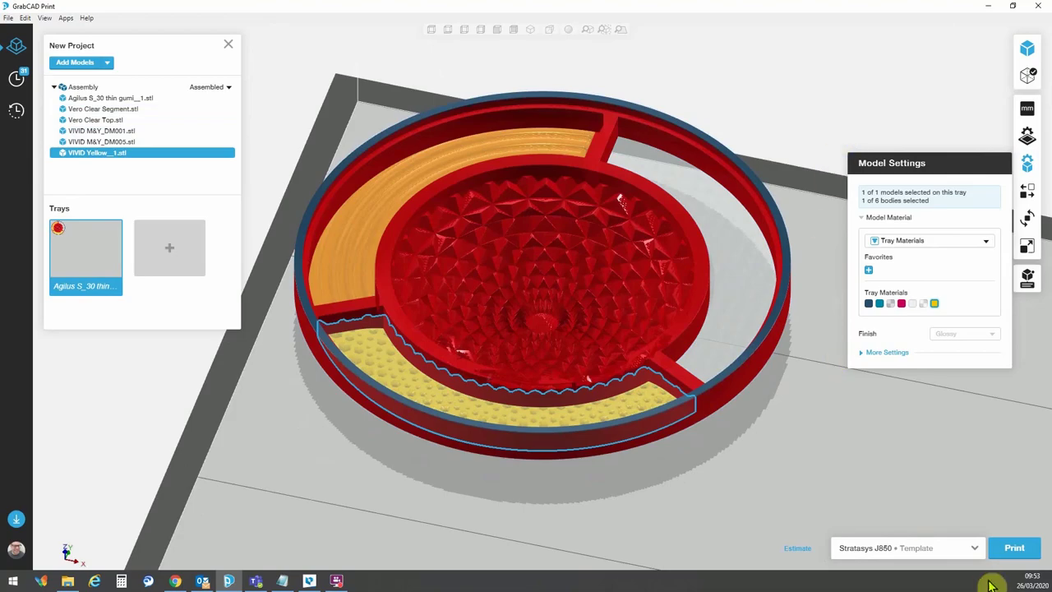